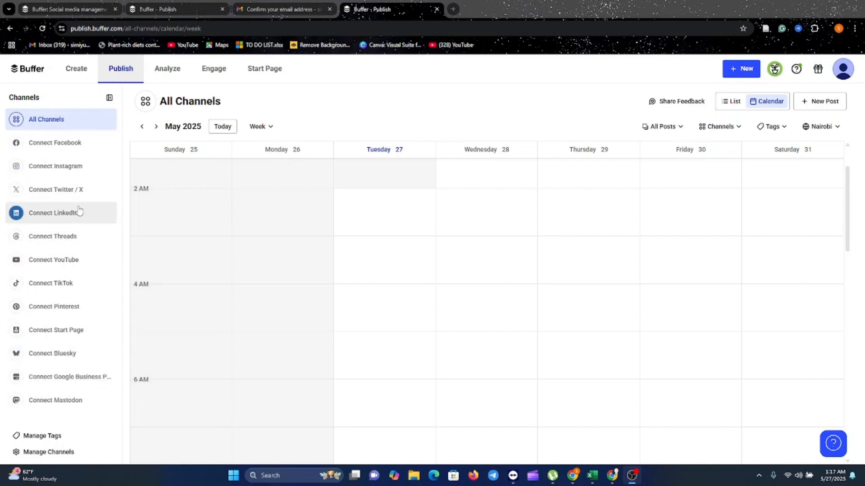
- Start connecting Instagram as a Personal Profile and enter the account's Instagram username
click(67, 170)
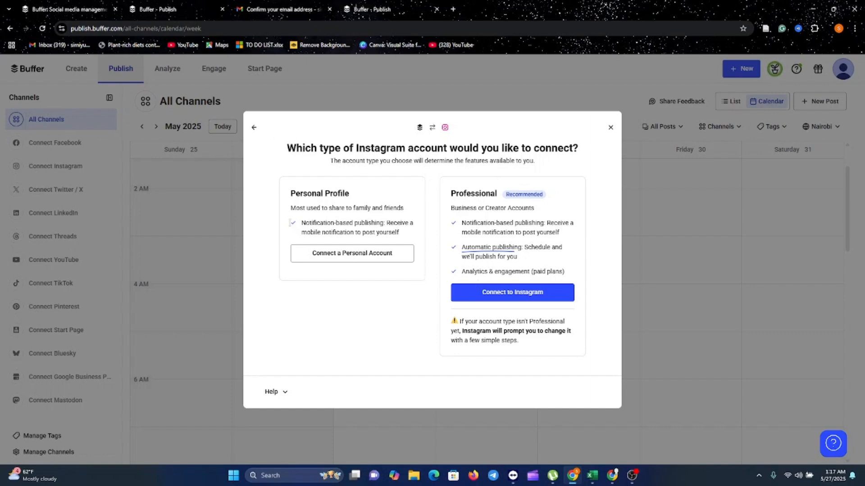
click(362, 258)
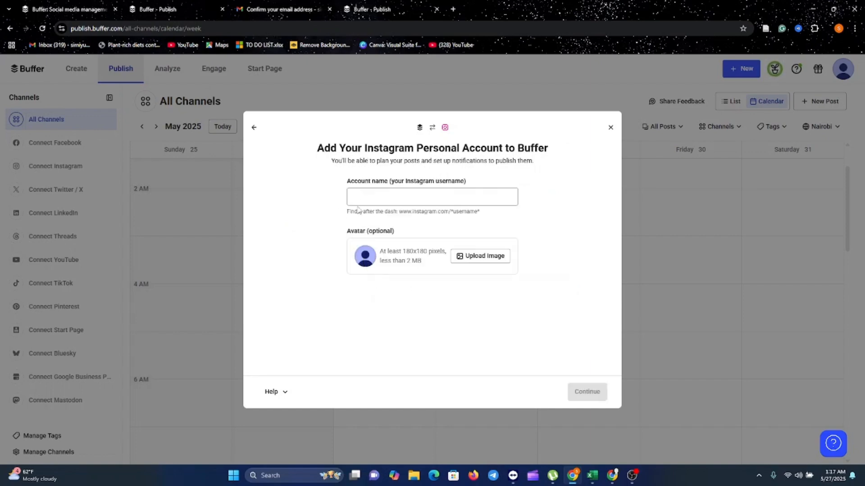
click(368, 198)
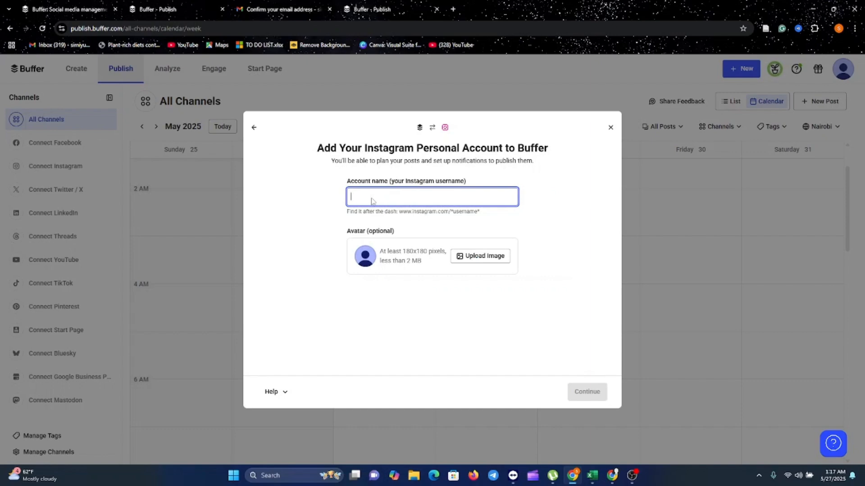
key(ctrl+s)
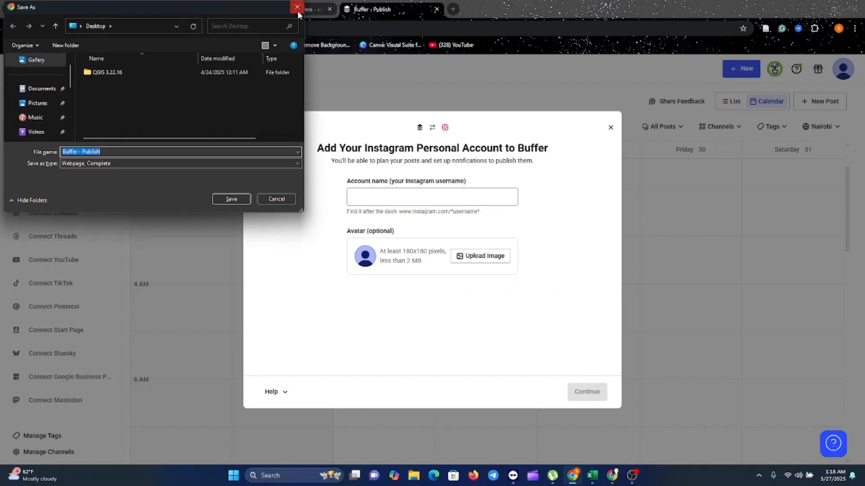
click(296, 10)
click(358, 196)
text(simiyu3243)
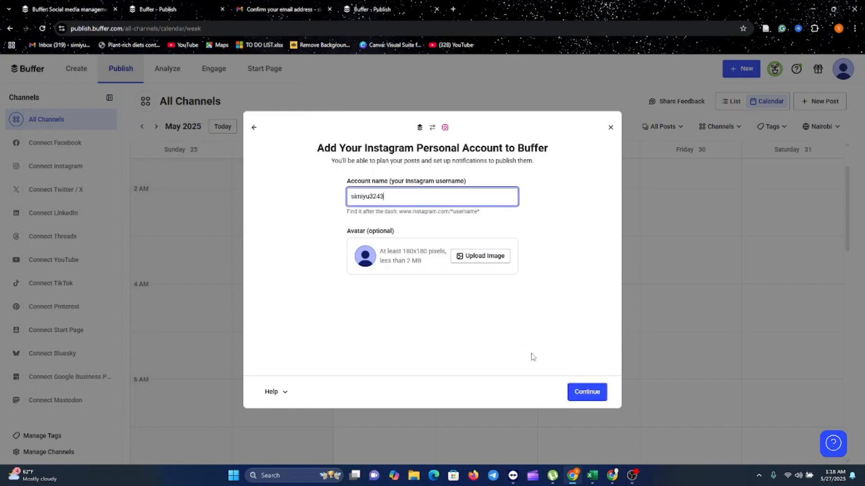
- Submit the Instagram personal account, postponing the notification setup and skipping the posting goal
click(582, 392)
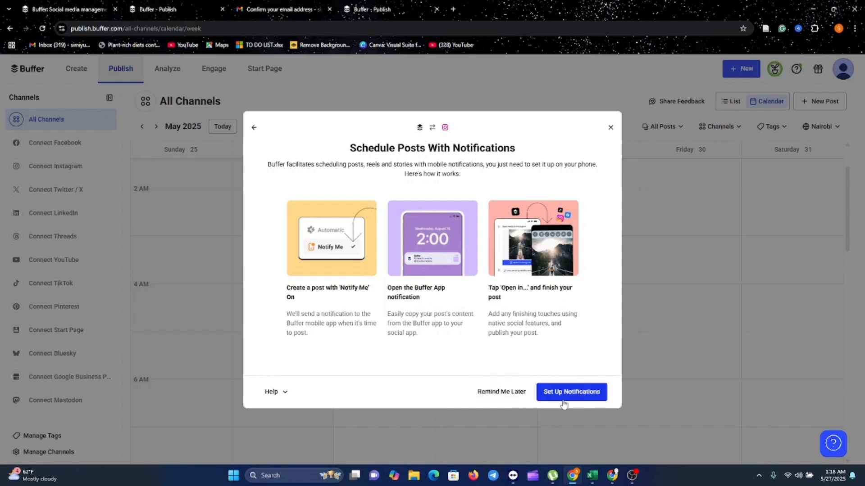
click(508, 395)
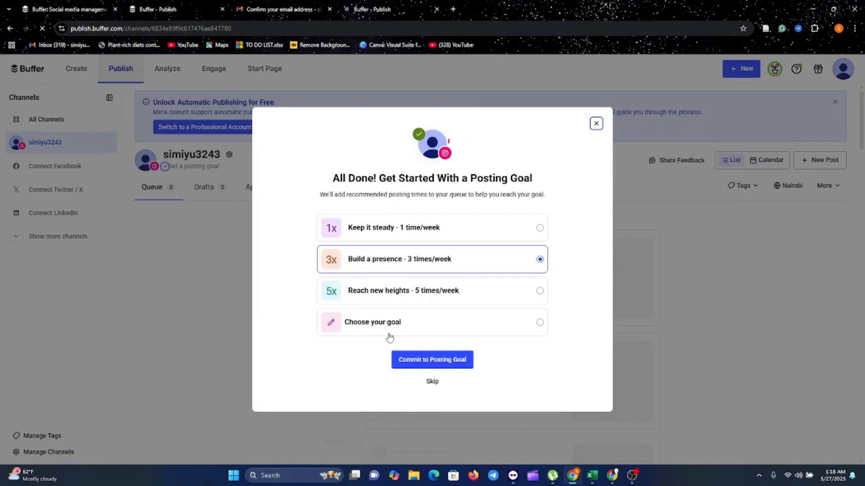
click(433, 382)
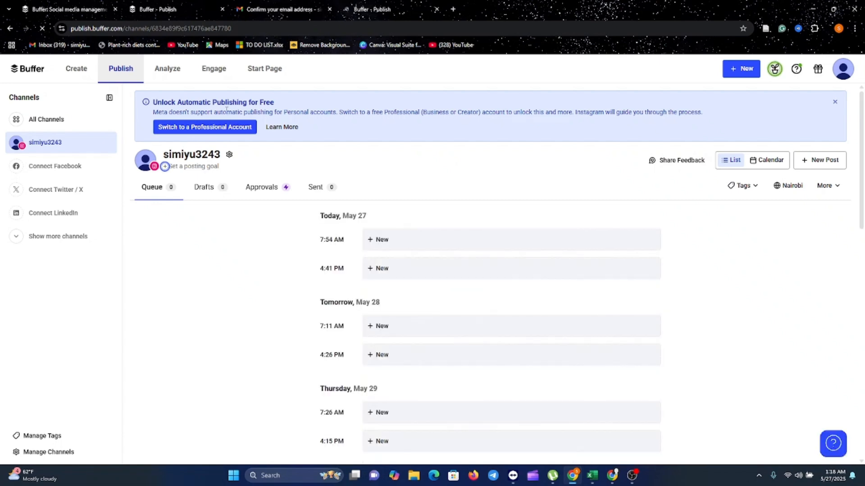
- Open the help article on automatic publishing and examine how to convert an Instagram account to a Professional account
click(296, 128)
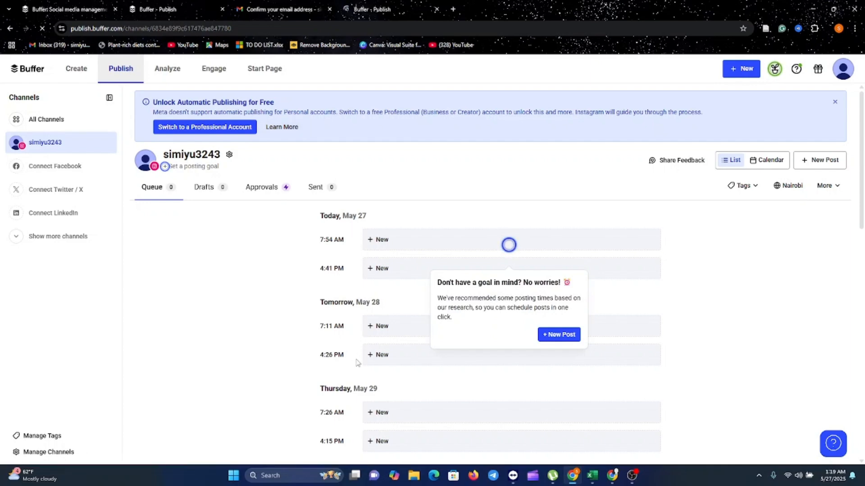
scroll(364, 359, down, 2)
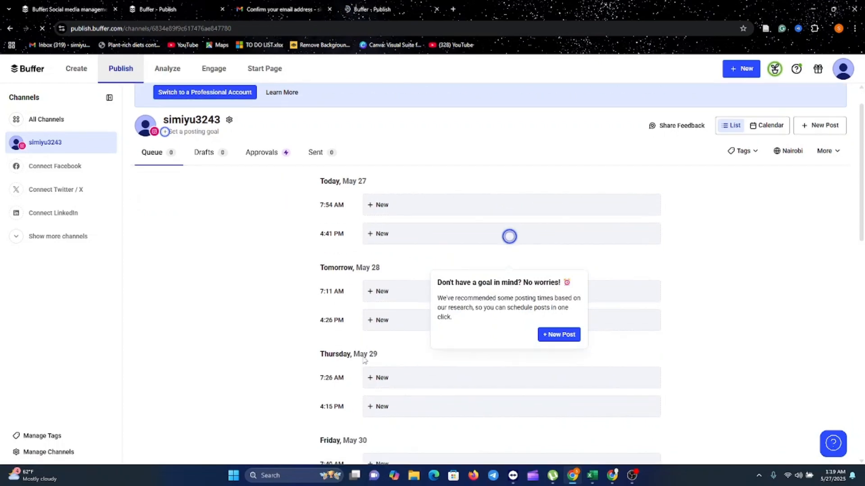
scroll(365, 360, up, 3)
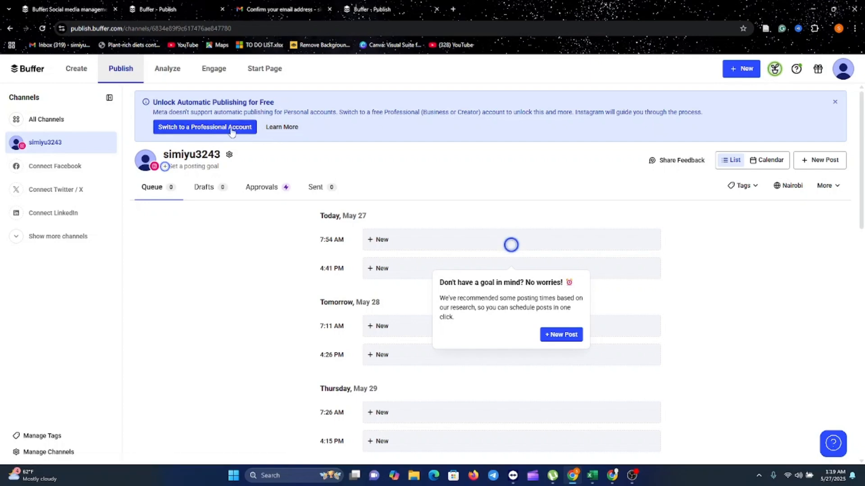
click(290, 129)
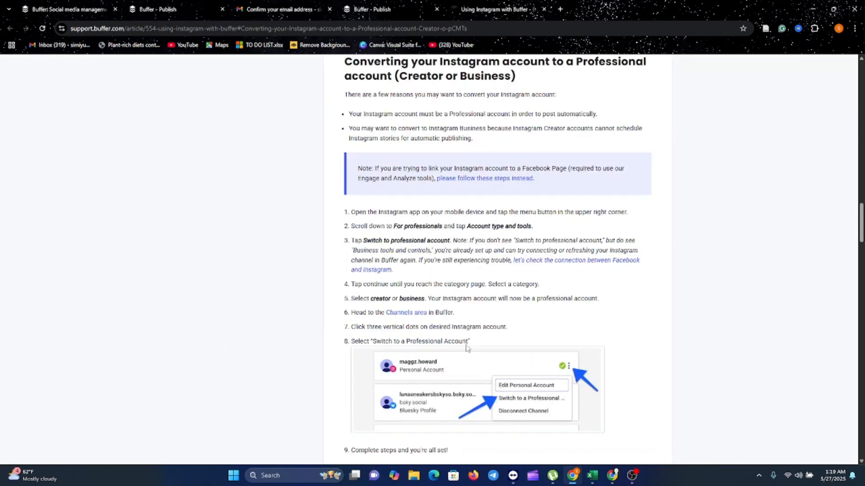
scroll(638, 364, up, 13)
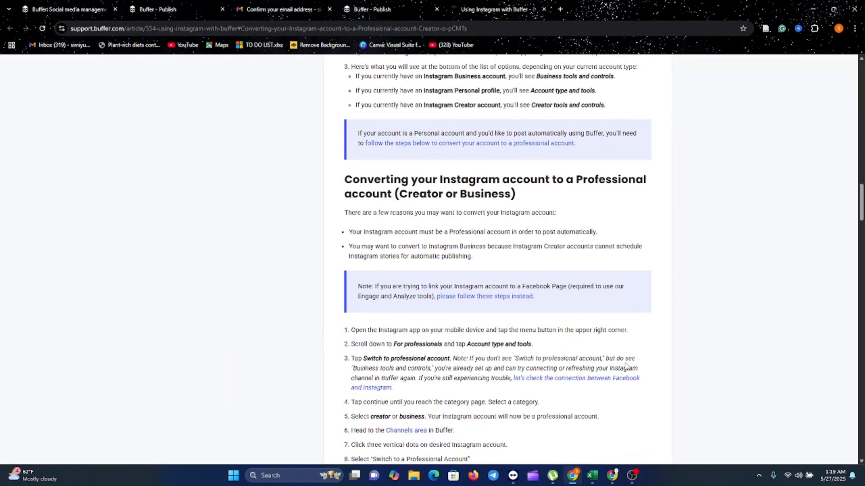
scroll(630, 377, up, 5)
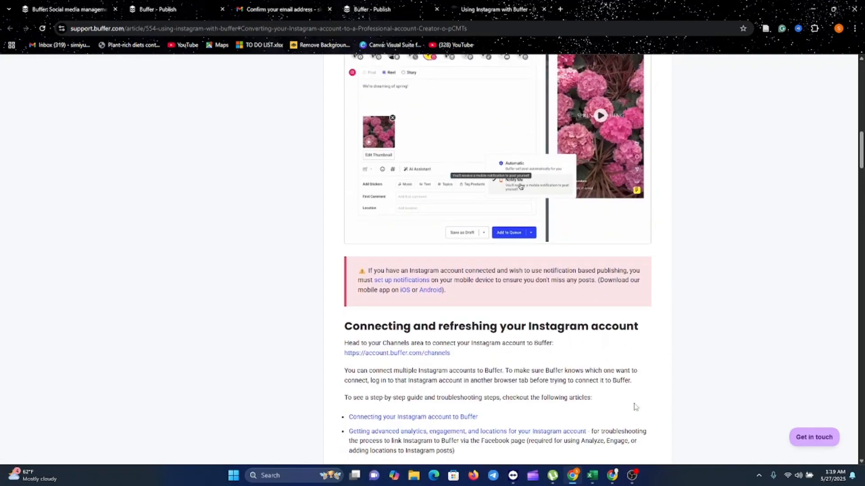
scroll(656, 278, up, 15)
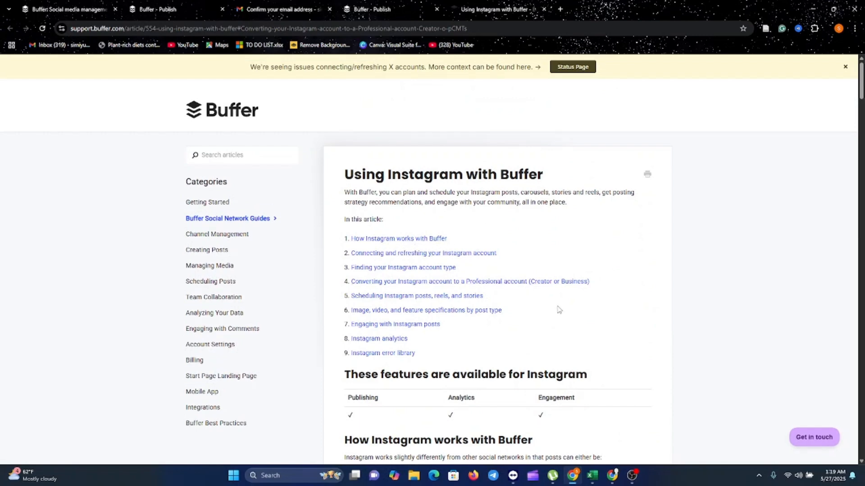
scroll(558, 310, down, 2)
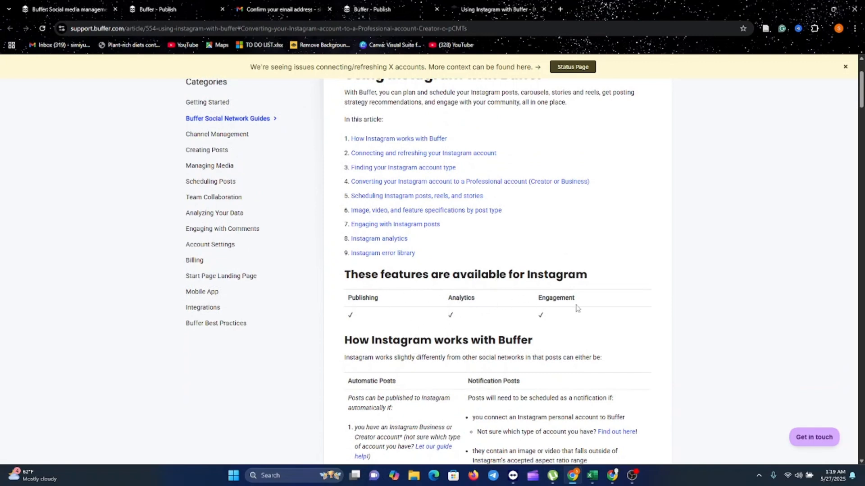
scroll(579, 328, down, 5)
scroll(579, 328, down, 8)
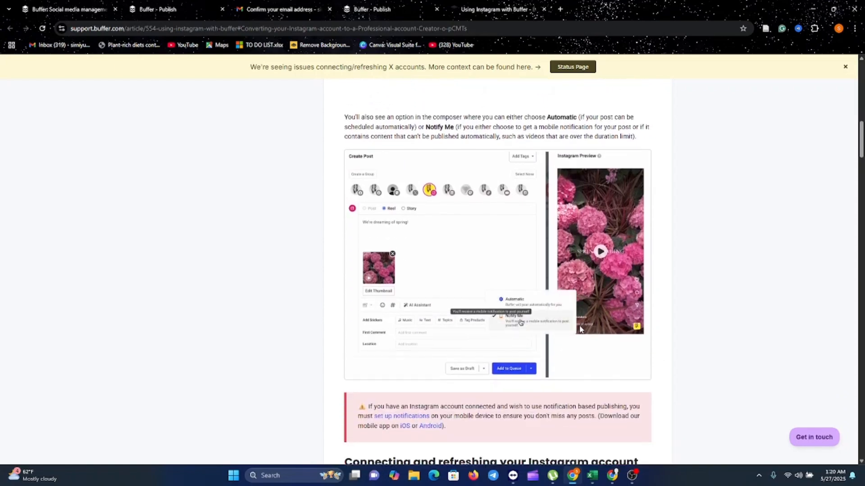
scroll(583, 328, down, 8)
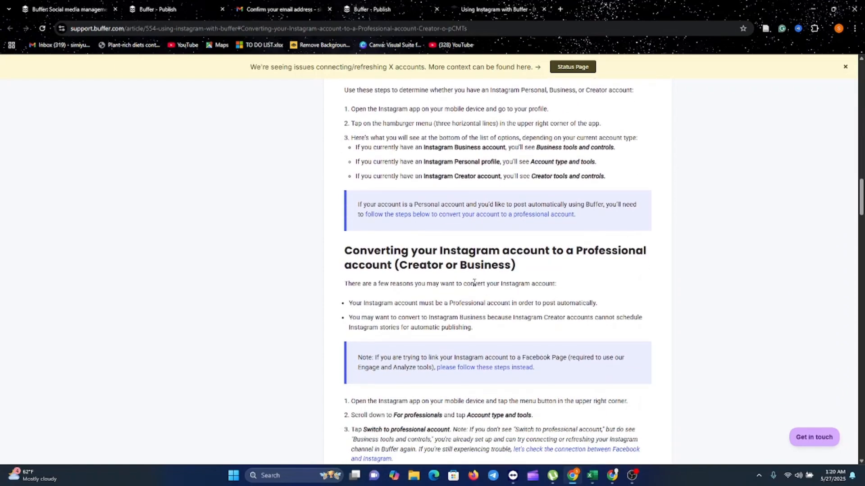
- Return to the Publish page and authorize a Facebook connection with the account type Page
click(391, 7)
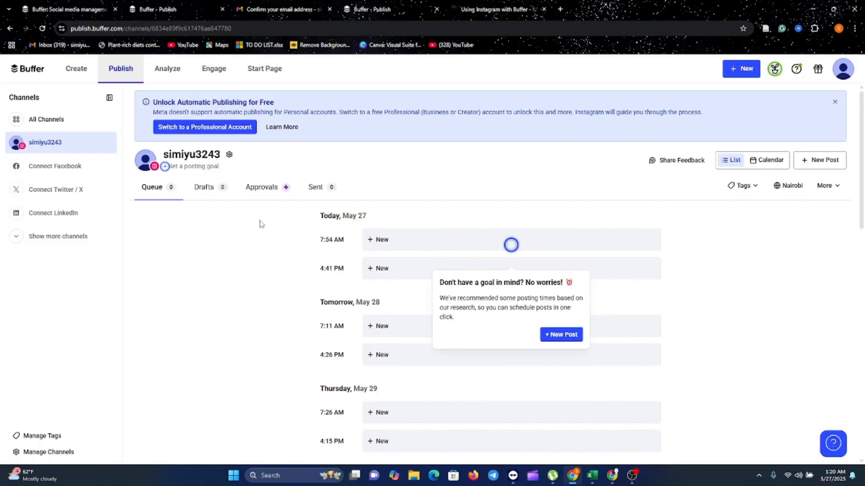
click(55, 174)
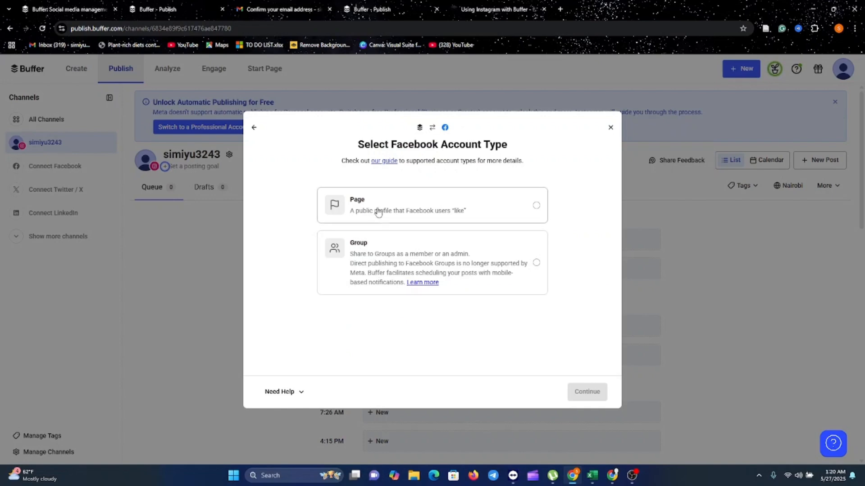
click(537, 209)
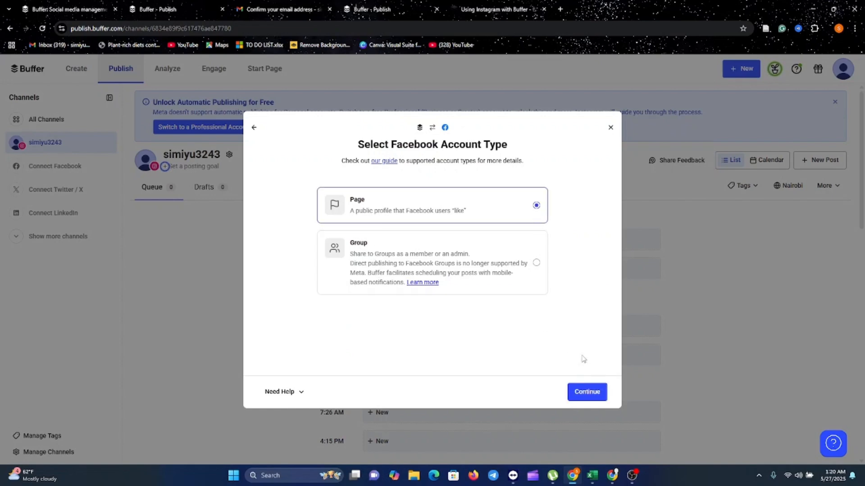
click(590, 393)
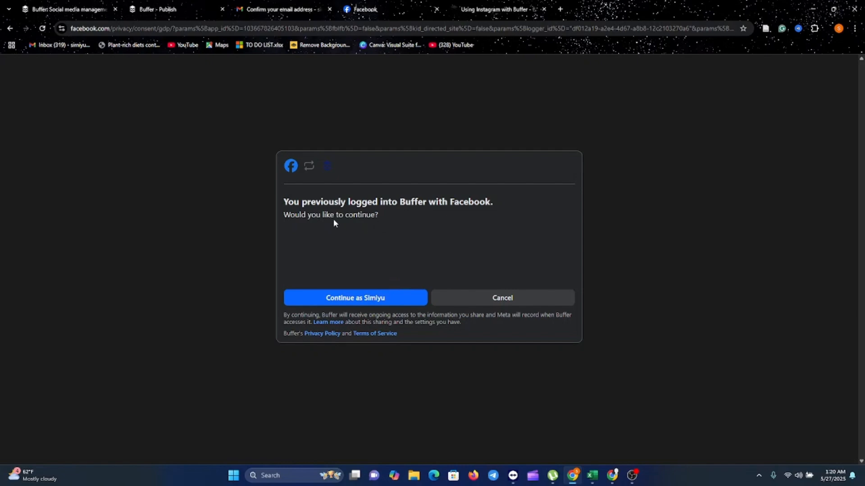
click(352, 300)
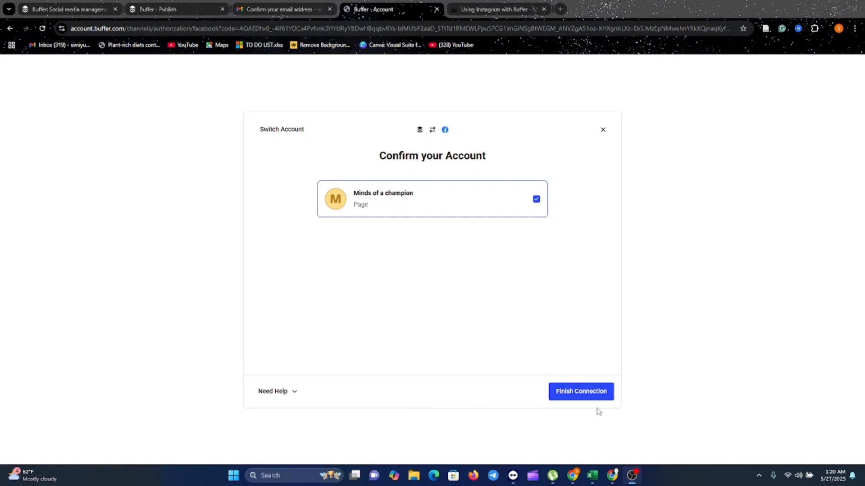
- Finish connecting the Facebook page "Minds of a champion" and skip its posting goal
click(583, 393)
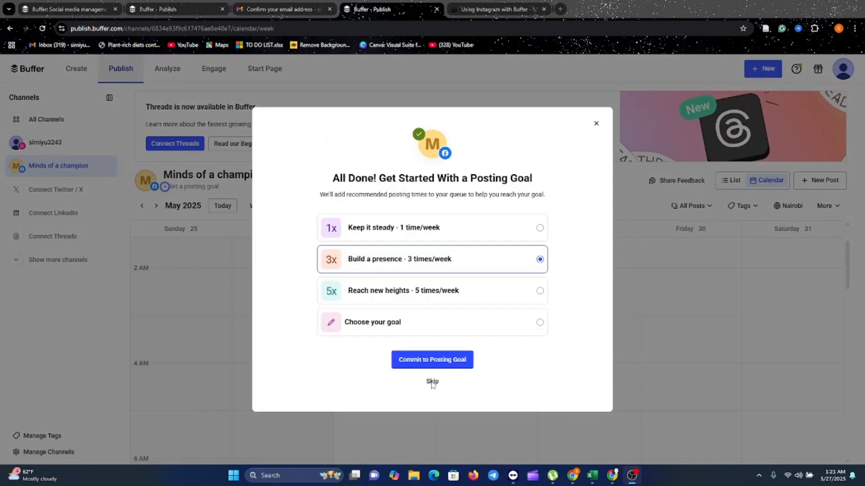
click(432, 383)
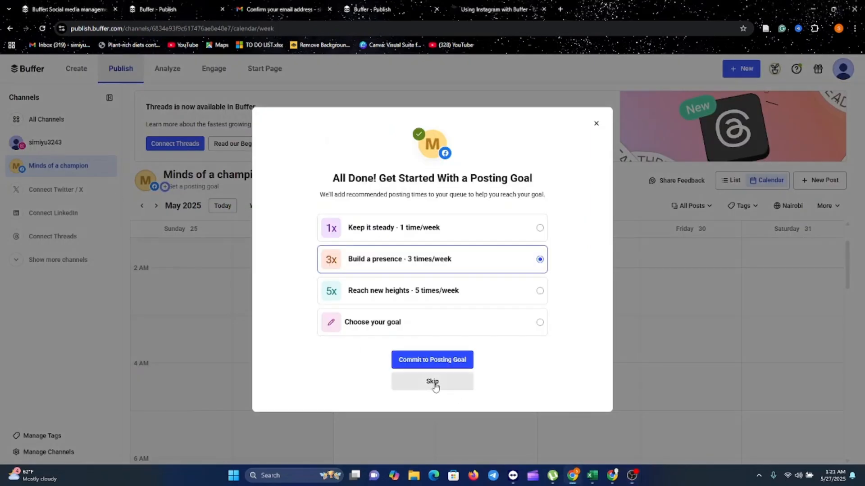
click(435, 385)
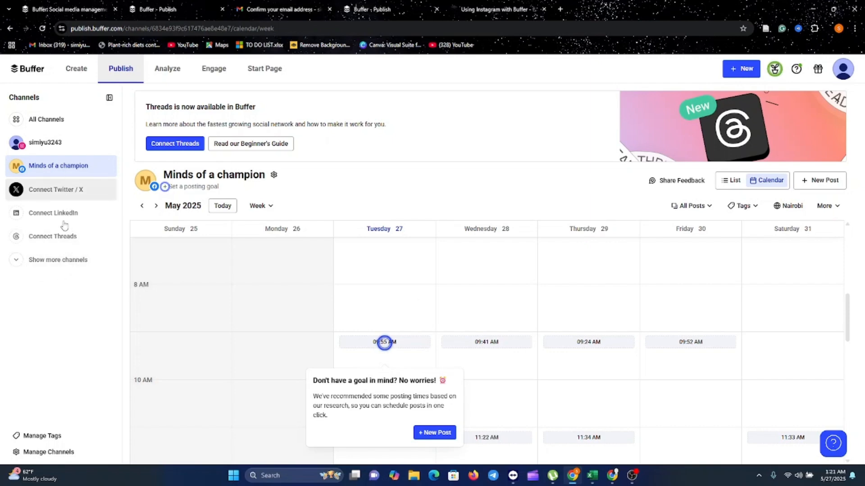
- Expand the channel list to show the remaining social networks available for connection
click(64, 264)
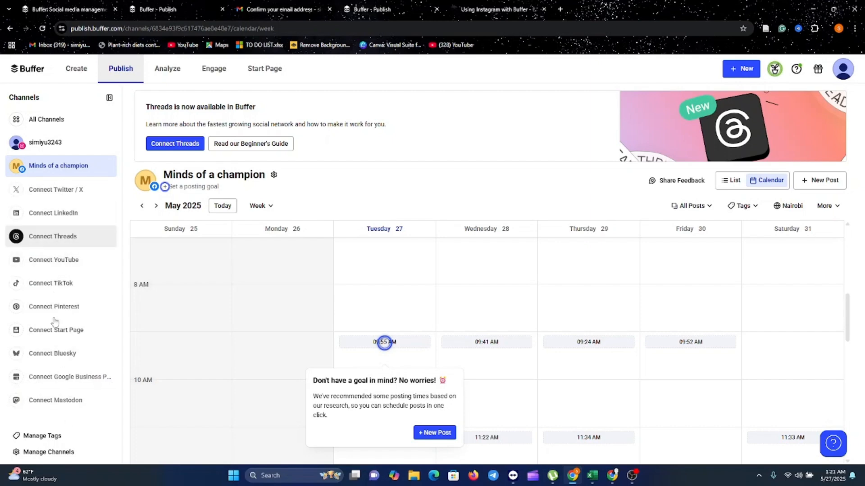